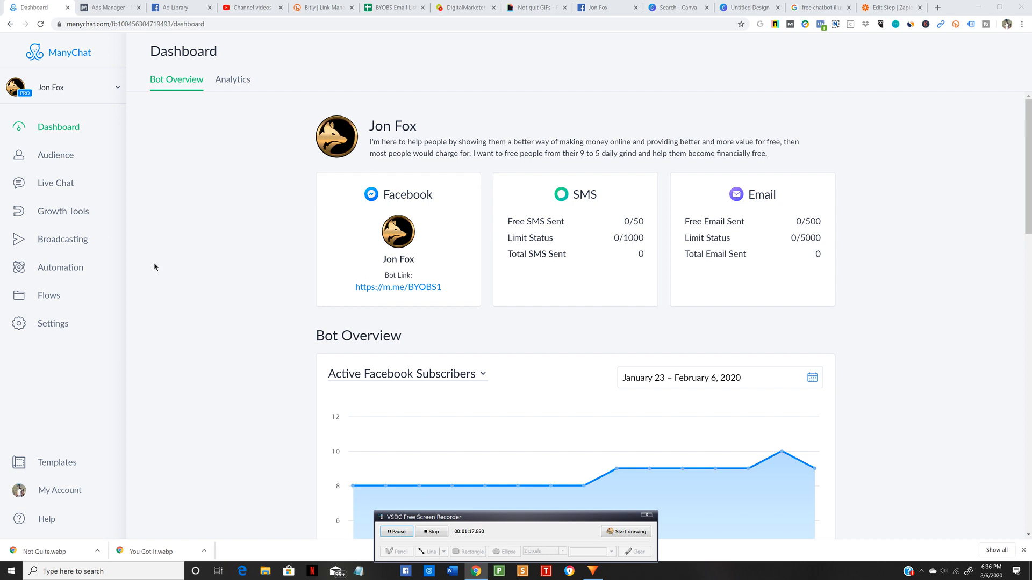
Open the Welcome Message flow from the flows list and enter its edit mode.
{"action": "left_click", "coordinate": [59, 298]}
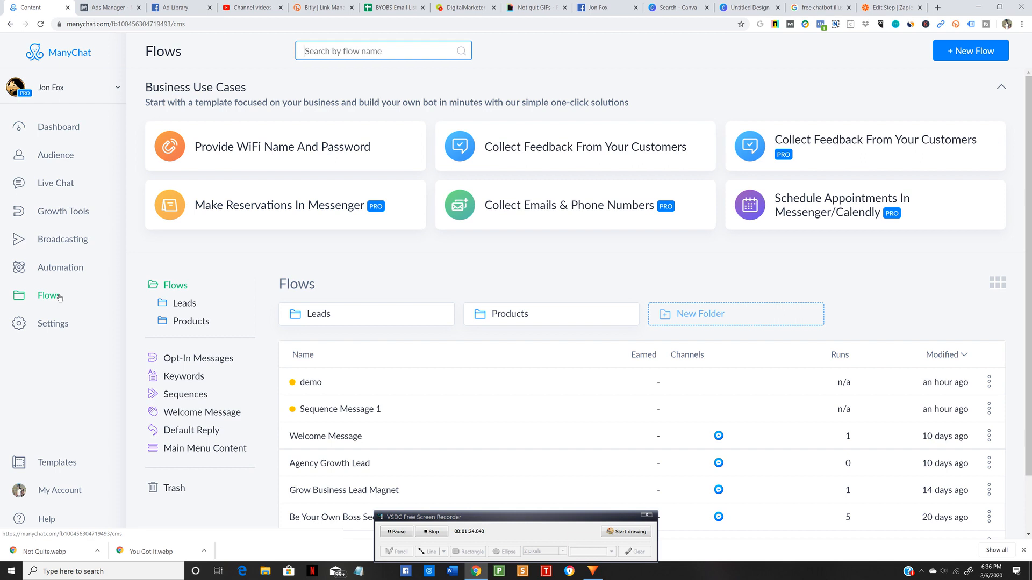
{"action": "left_click", "coordinate": [355, 438]}
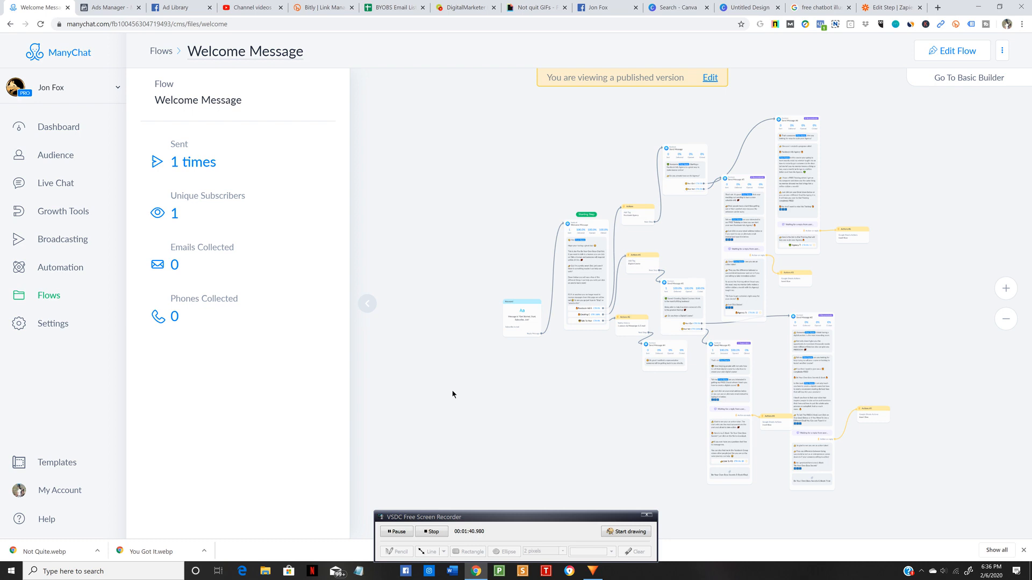
{"action": "left_click", "coordinate": [941, 54]}
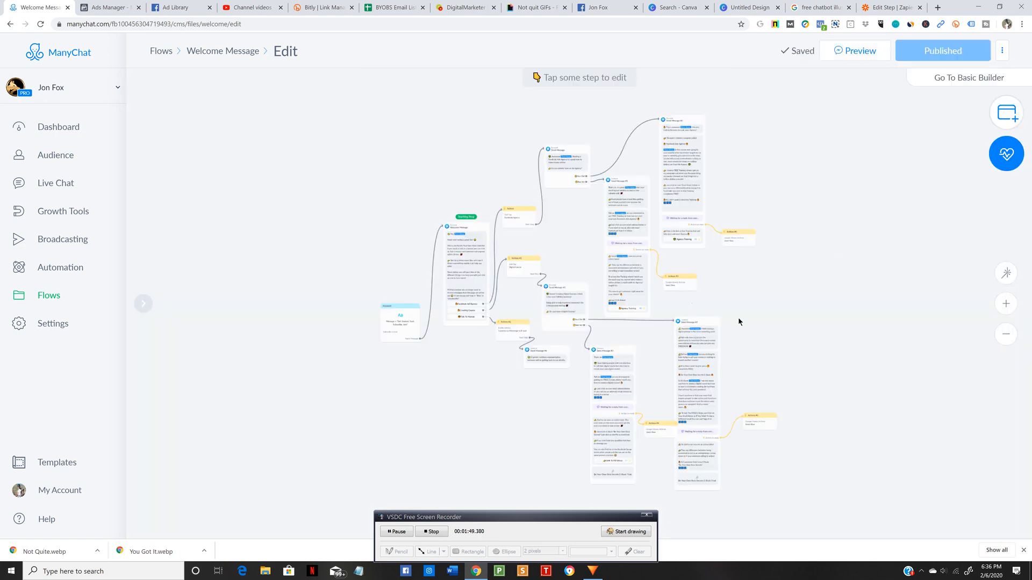
Examine the flow's starting Welcome Message step, its message text and reply buttons, and the actions and messages connected to it.
{"action": "left_click", "coordinate": [1005, 303]}
{"action": "mouse_move", "coordinate": [208, 354]}
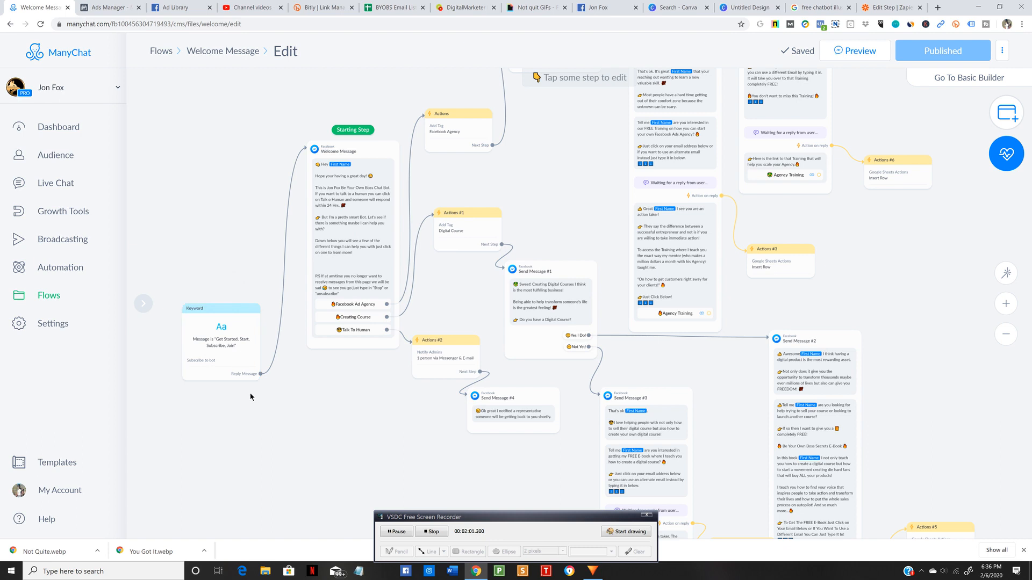
{"action": "mouse_move", "coordinate": [355, 236]}
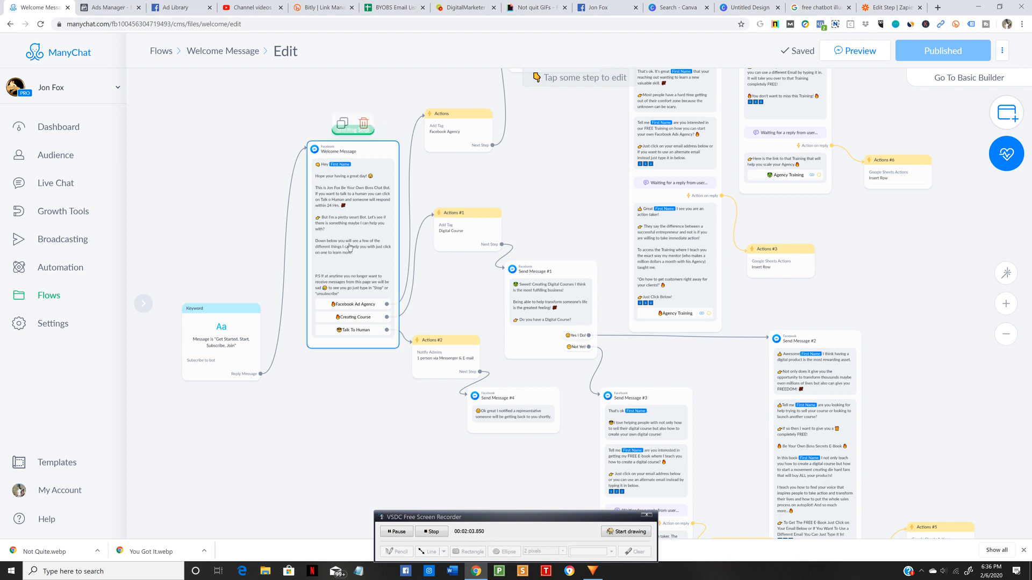
{"action": "left_click", "coordinate": [380, 151]}
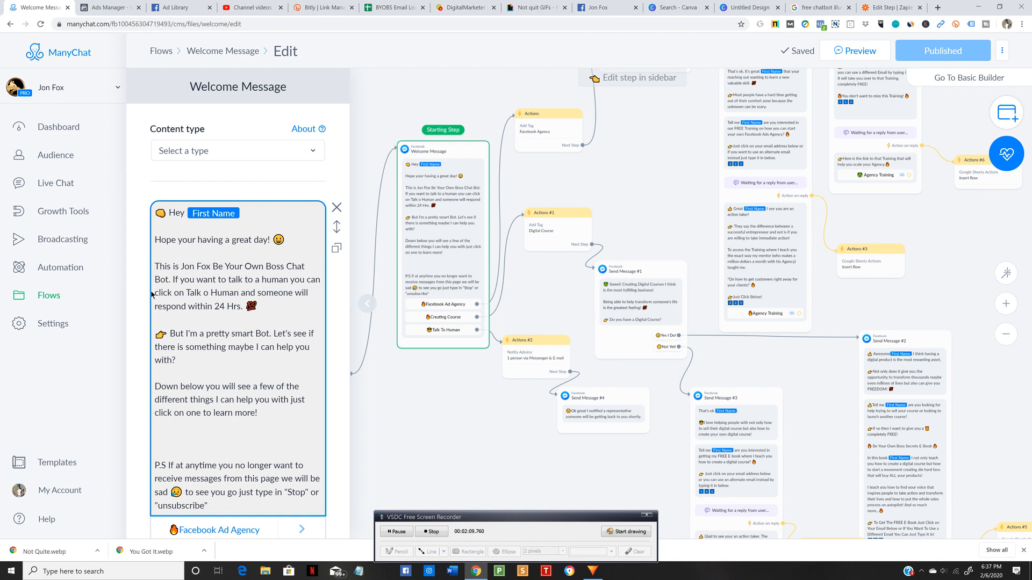
{"action": "scroll", "coordinate": [249, 283], "scroll_direction": "down", "scroll_amount": 2}
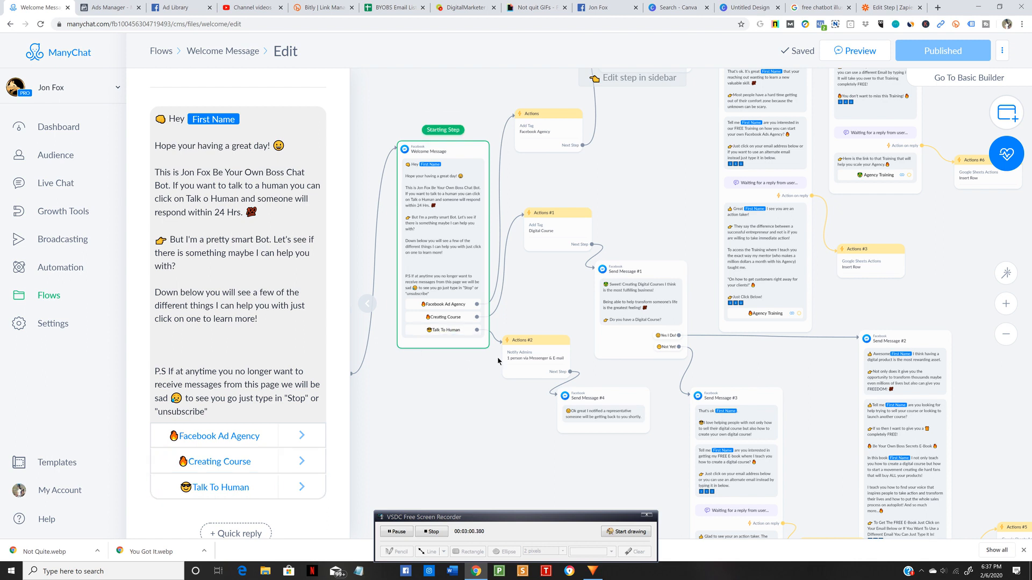
{"action": "mouse_move", "coordinate": [546, 347]}
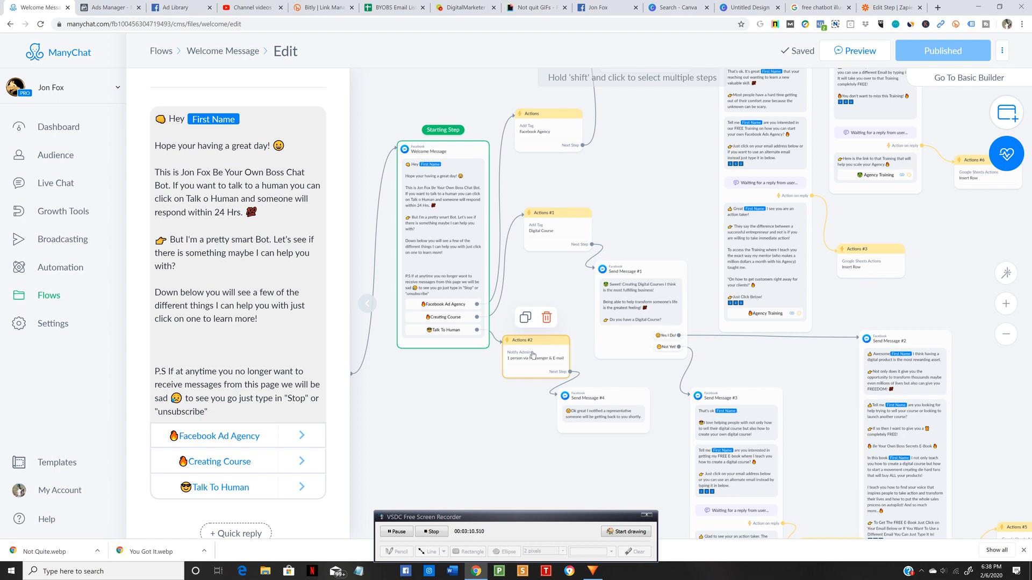
{"action": "mouse_move", "coordinate": [623, 406]}
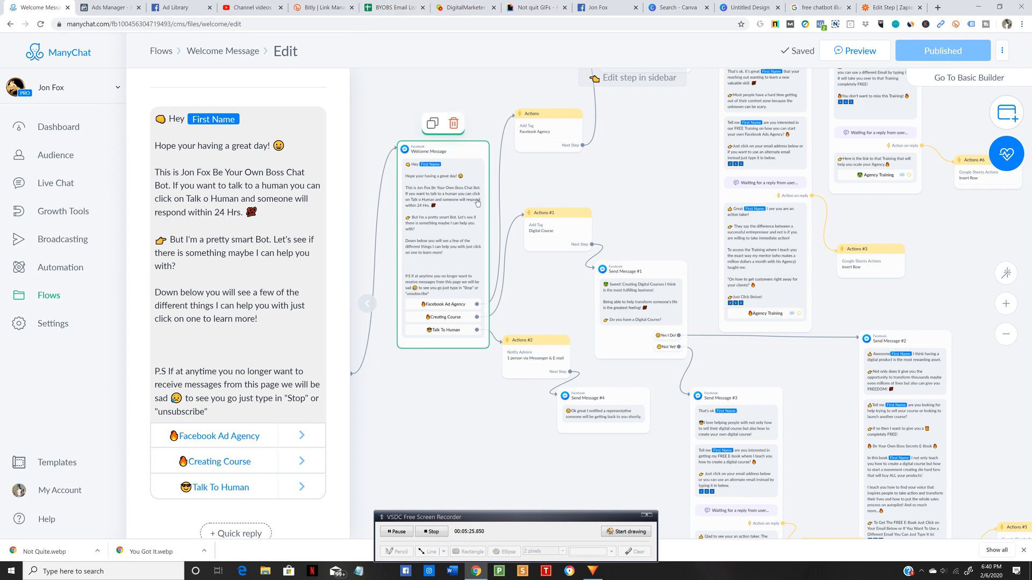
Look over the BYOBS Email List in Google Sheets, and back in ManyChat save the Insert Row settings of Actions #3.
{"action": "left_click", "coordinate": [397, 9]}
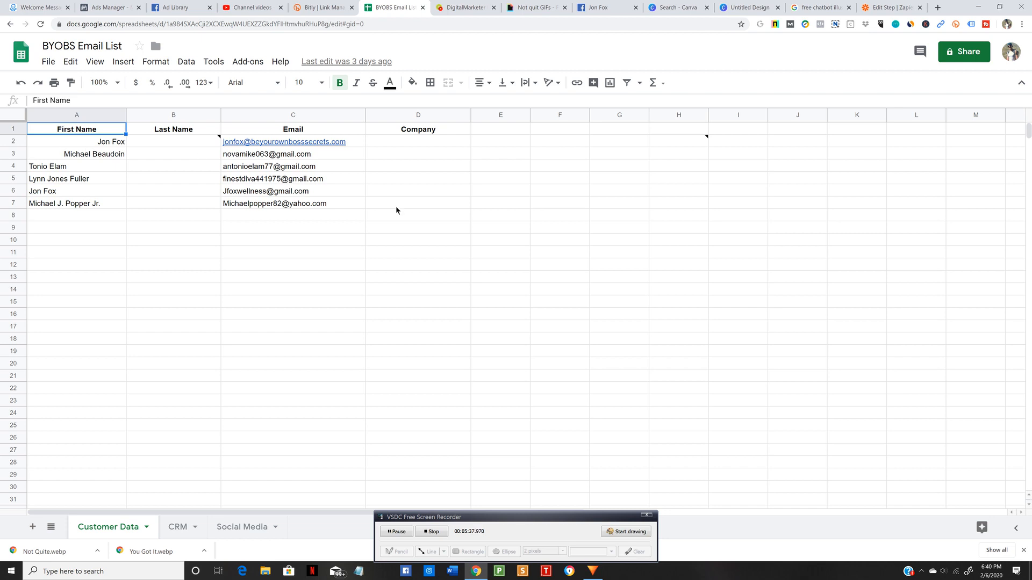
{"action": "left_click", "coordinate": [40, 12]}
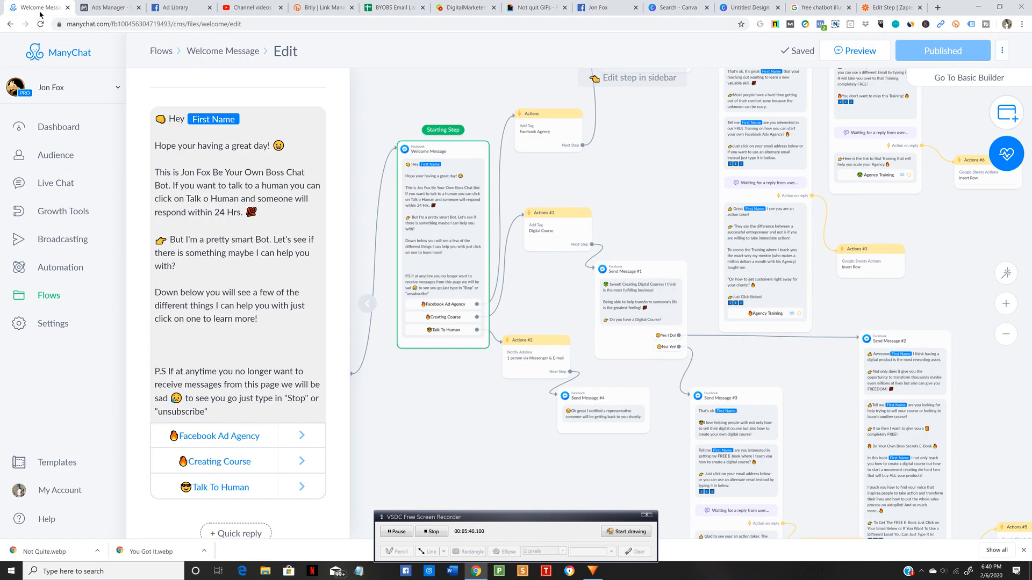
{"action": "left_click", "coordinate": [871, 257]}
{"action": "left_click", "coordinate": [802, 212]}
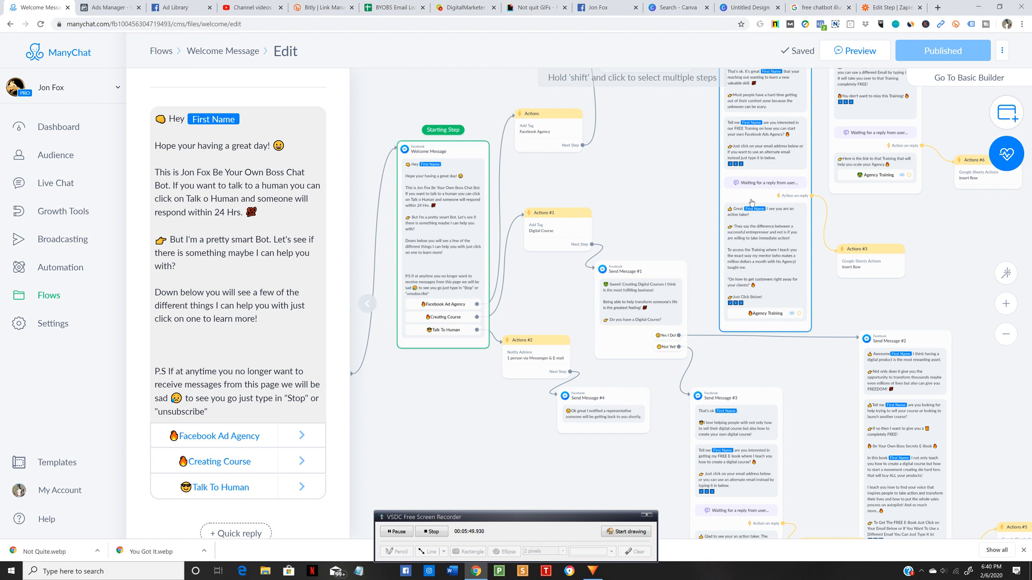
{"action": "left_click", "coordinate": [857, 258]}
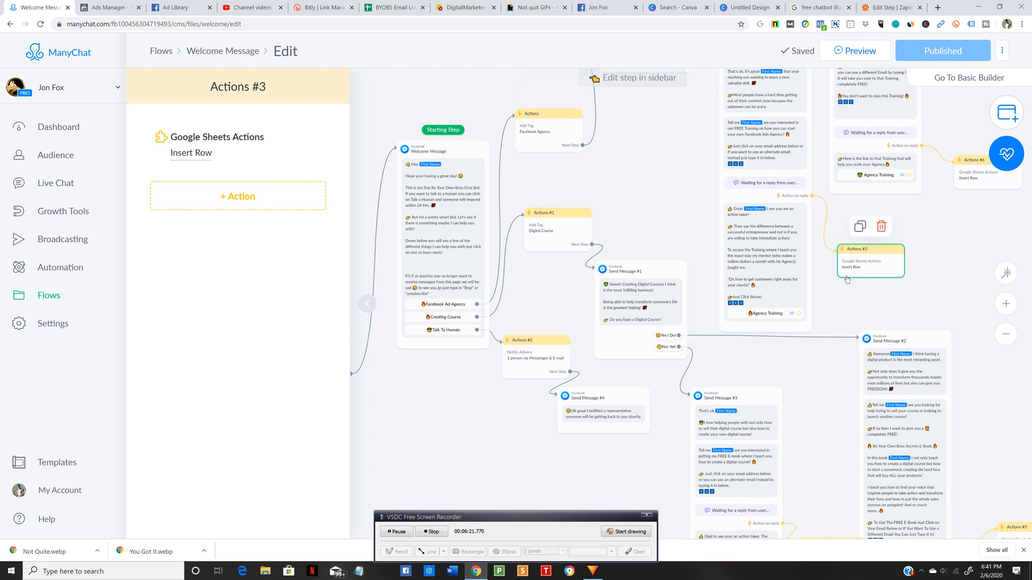
{"action": "left_click", "coordinate": [245, 157]}
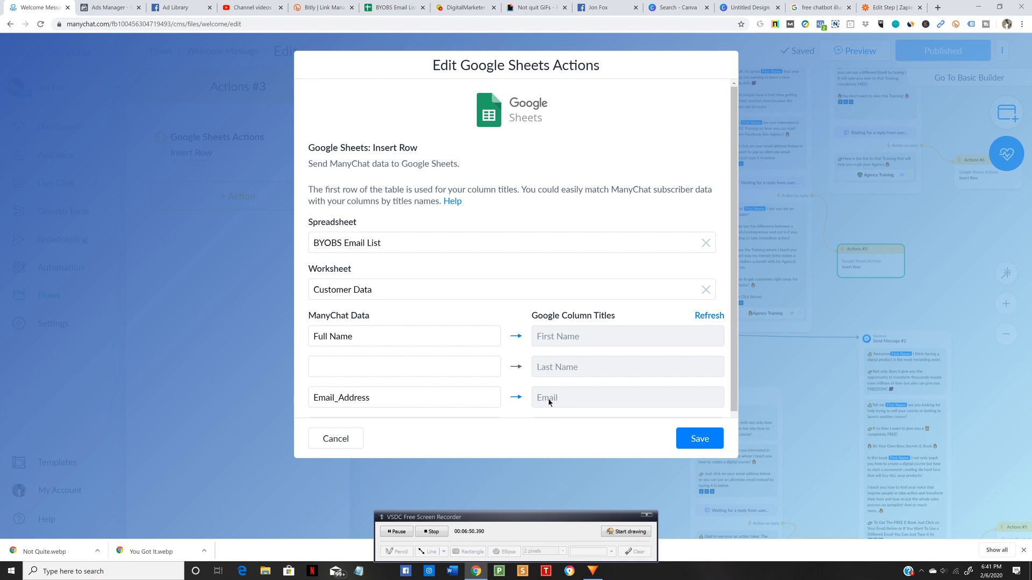
{"action": "left_click", "coordinate": [691, 443]}
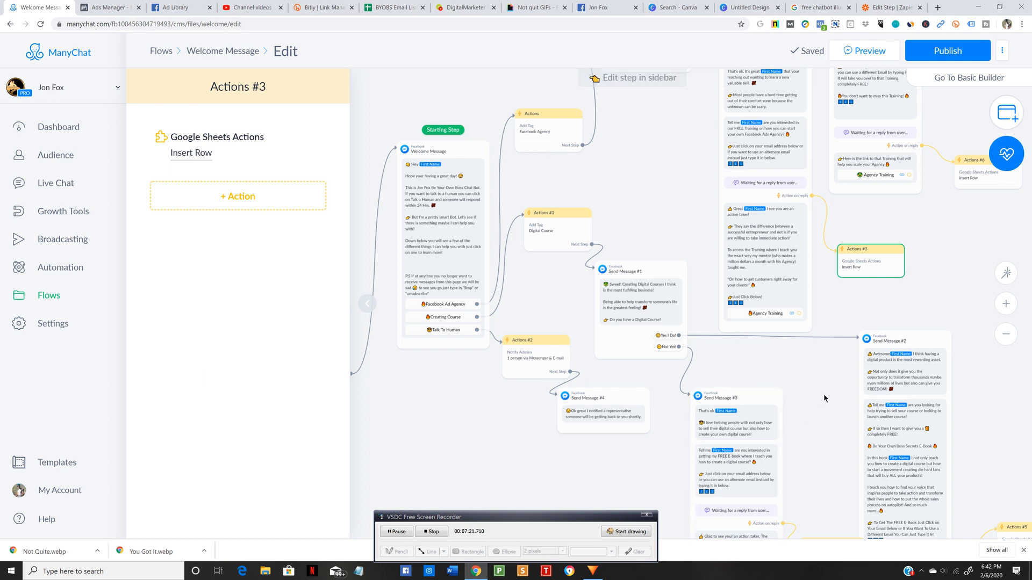
Switch to Zapier and create a new zap with ManyChat as the trigger app.
{"action": "left_click", "coordinate": [901, 8]}
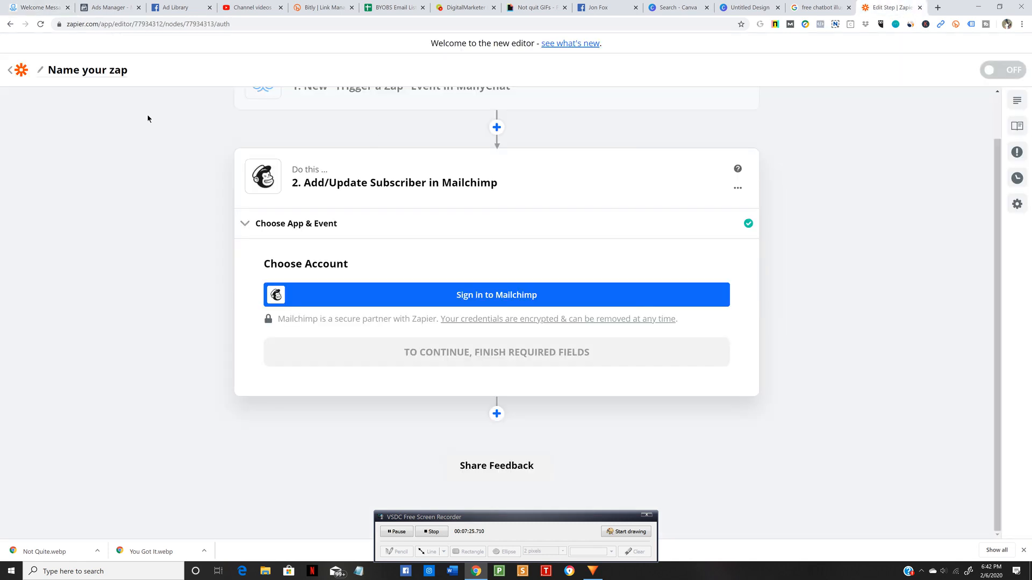
{"action": "left_click", "coordinate": [10, 71]}
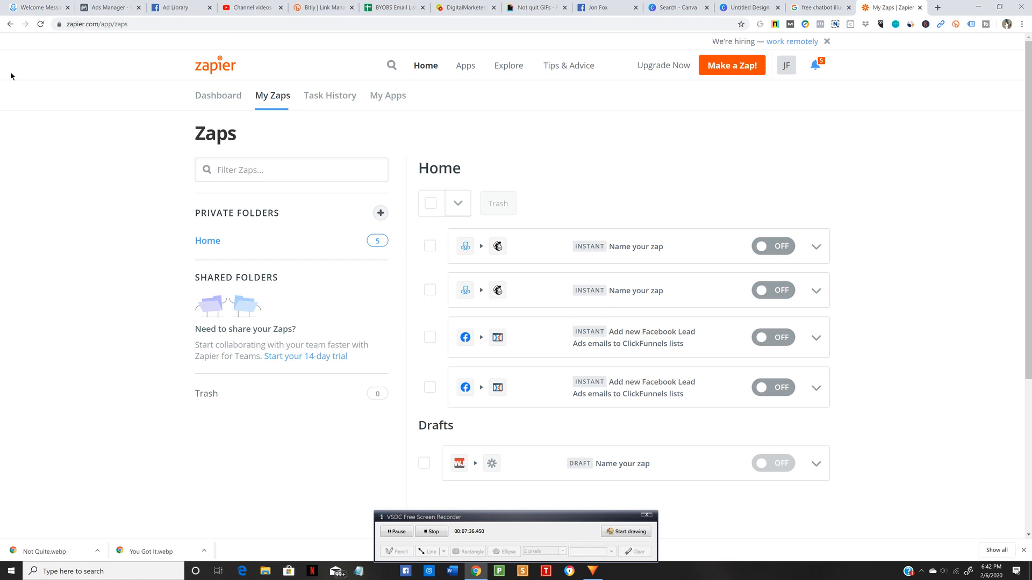
{"action": "left_click", "coordinate": [733, 66]}
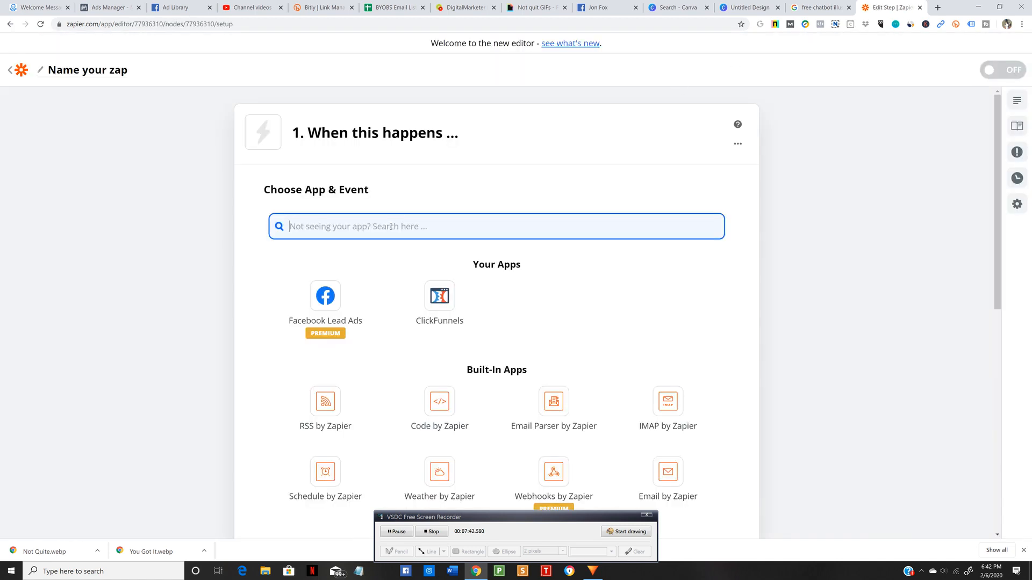
{"action": "type", "text": "man"}
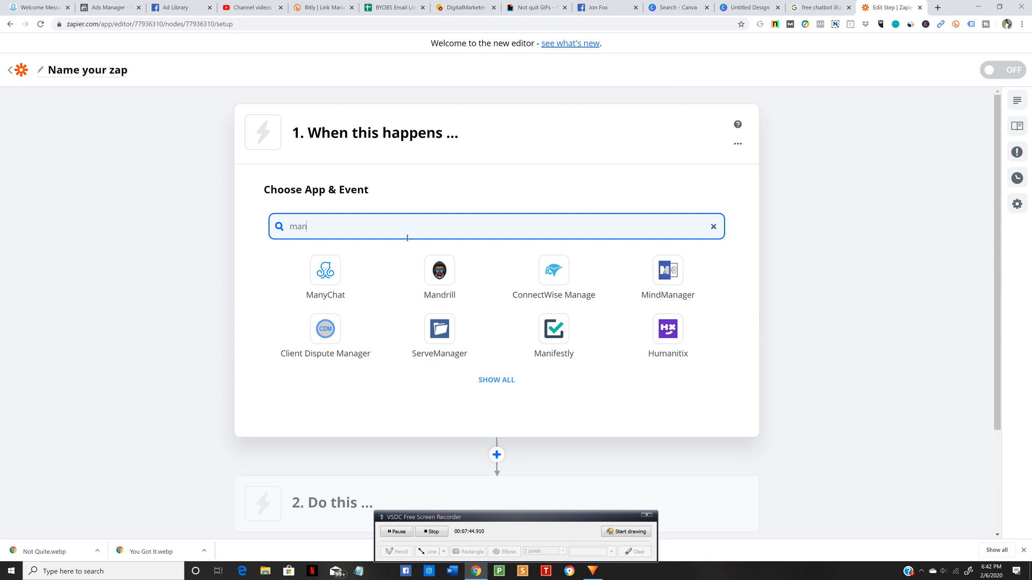
{"action": "left_click", "coordinate": [334, 286]}
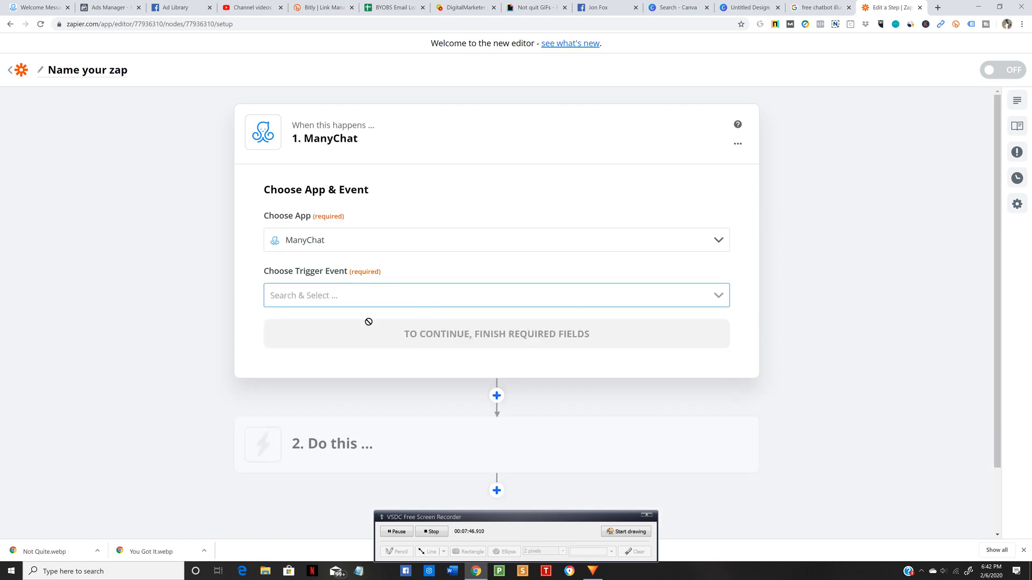
Set the trigger event to New "Trigger a Zap" Event and continue through the trigger setup to the zap's action step.
{"action": "left_click", "coordinate": [437, 301]}
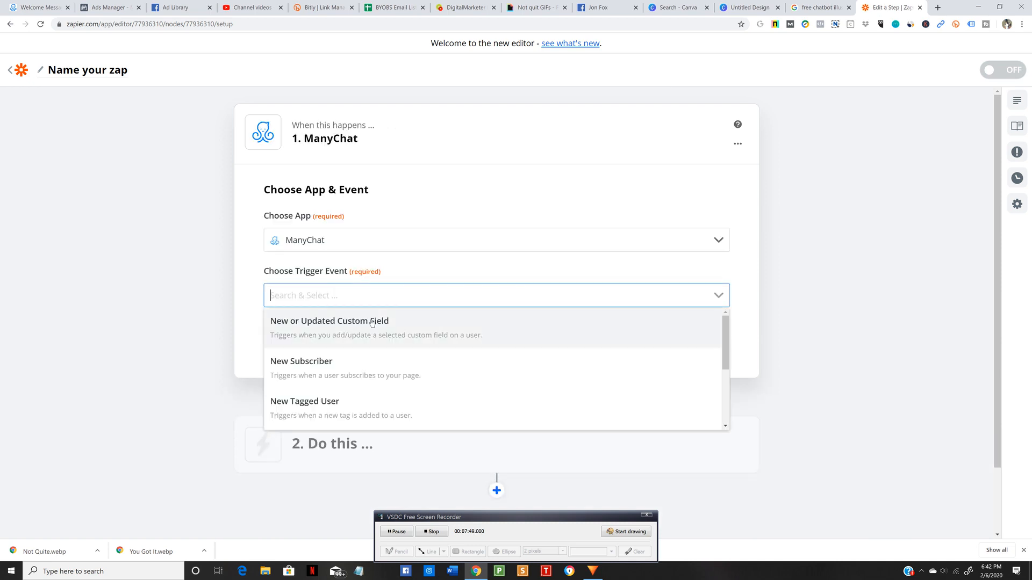
{"action": "scroll", "coordinate": [369, 343], "scroll_direction": "down", "scroll_amount": 3}
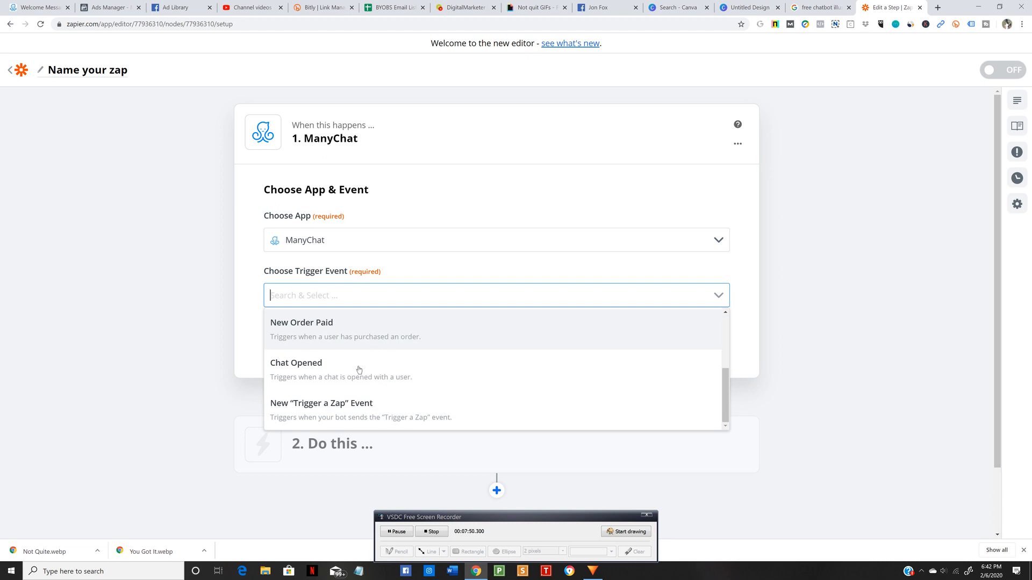
{"action": "left_click", "coordinate": [325, 408]}
{"action": "left_click", "coordinate": [499, 334]}
{"action": "scroll", "coordinate": [503, 409], "scroll_direction": "down", "scroll_amount": 1}
{"action": "left_click", "coordinate": [501, 366]}
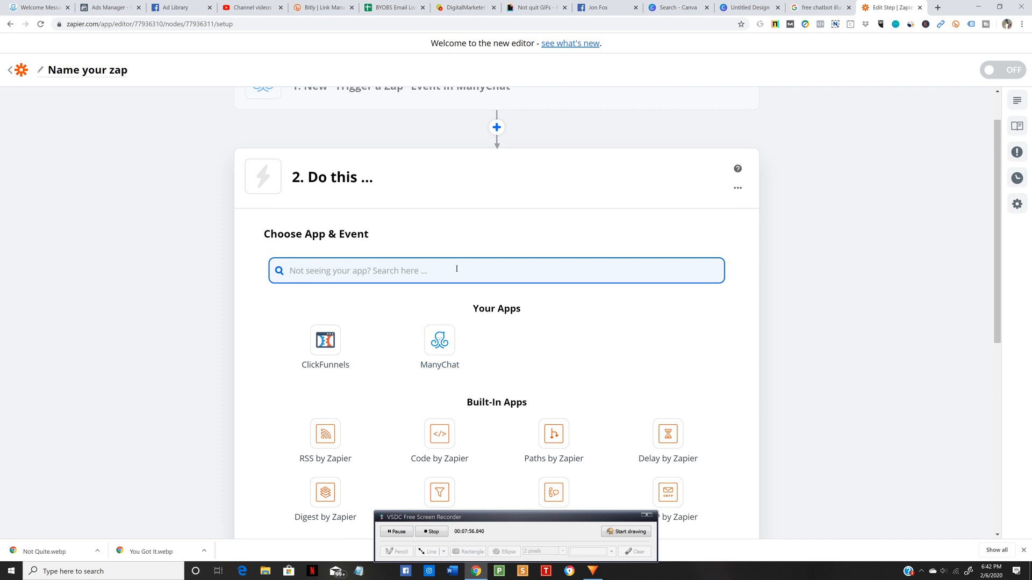
Choose Mailchimp as the action app with the Add/Update Subscriber event, and continue to the account selection.
{"action": "type", "text": "mail"}
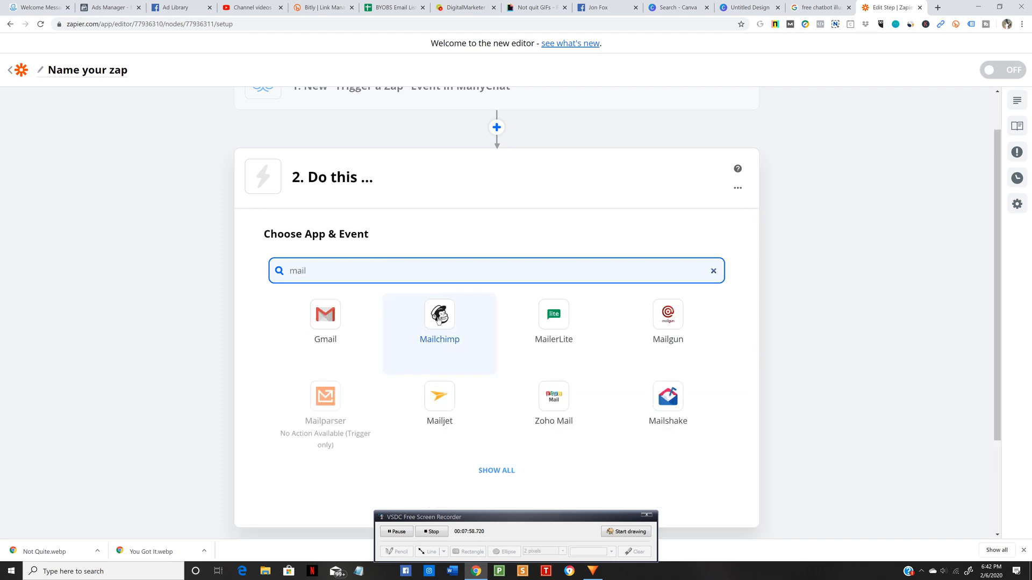
{"action": "left_click", "coordinate": [438, 319]}
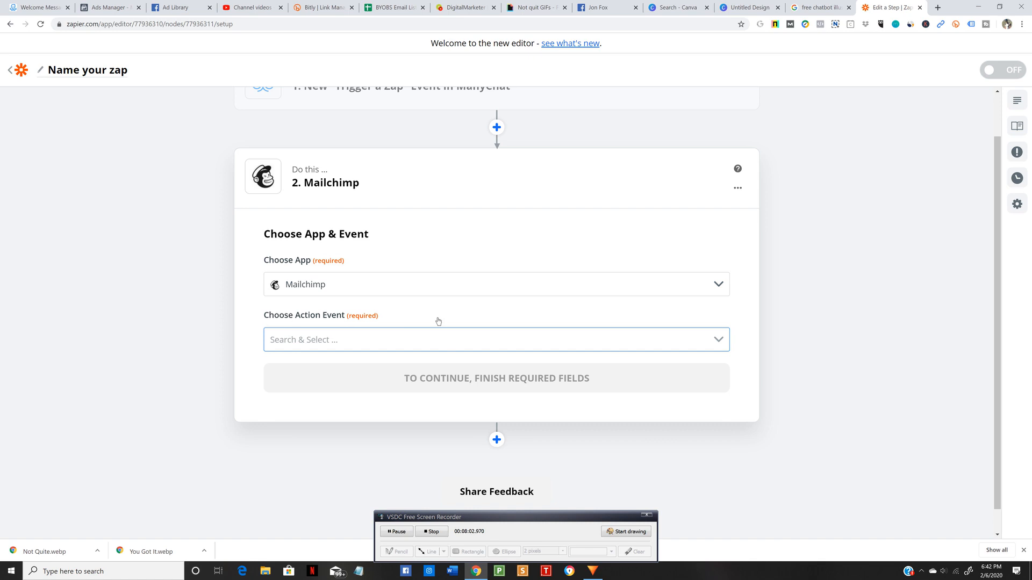
{"action": "left_click", "coordinate": [411, 338]}
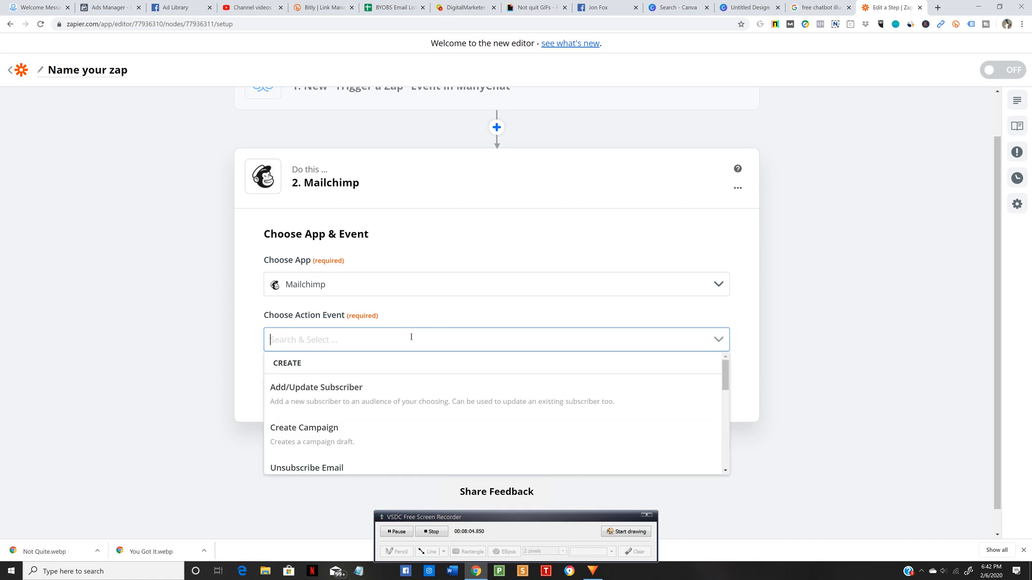
{"action": "left_click", "coordinate": [288, 397]}
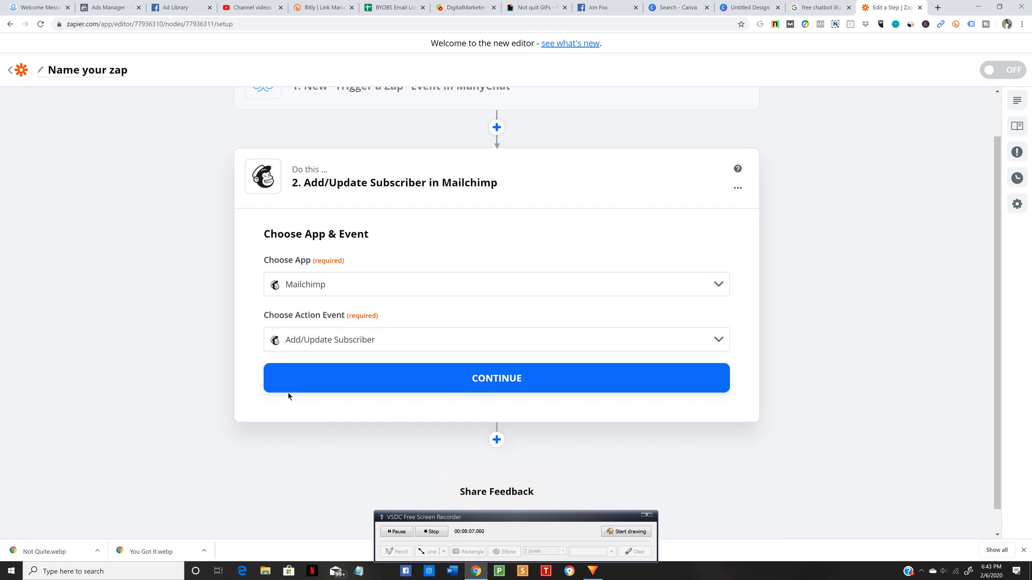
{"action": "left_click", "coordinate": [498, 380]}
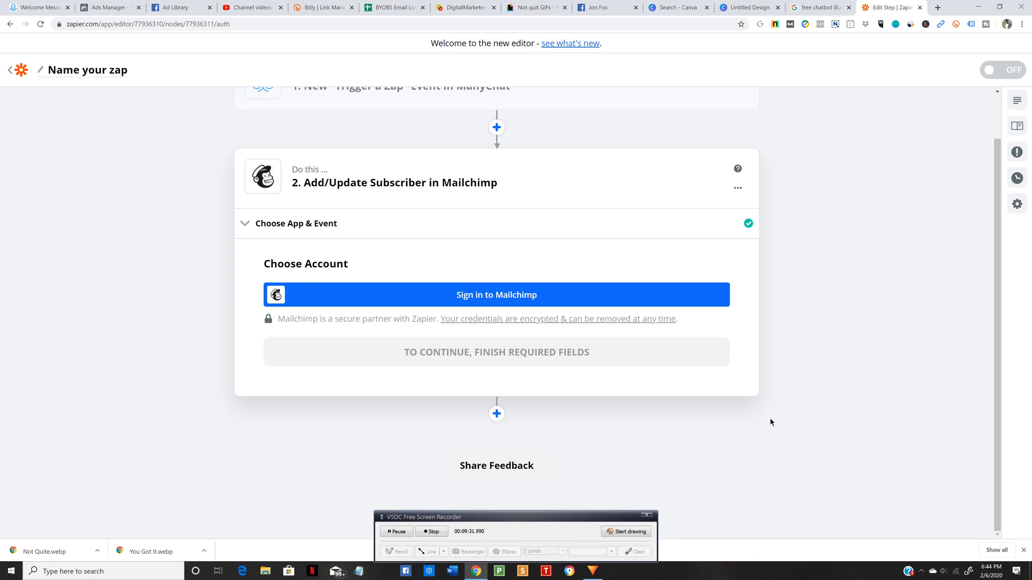
Return to ManyChat, publish the edited Welcome Message flow, and deselect Actions #3.
{"action": "left_click", "coordinate": [26, 3]}
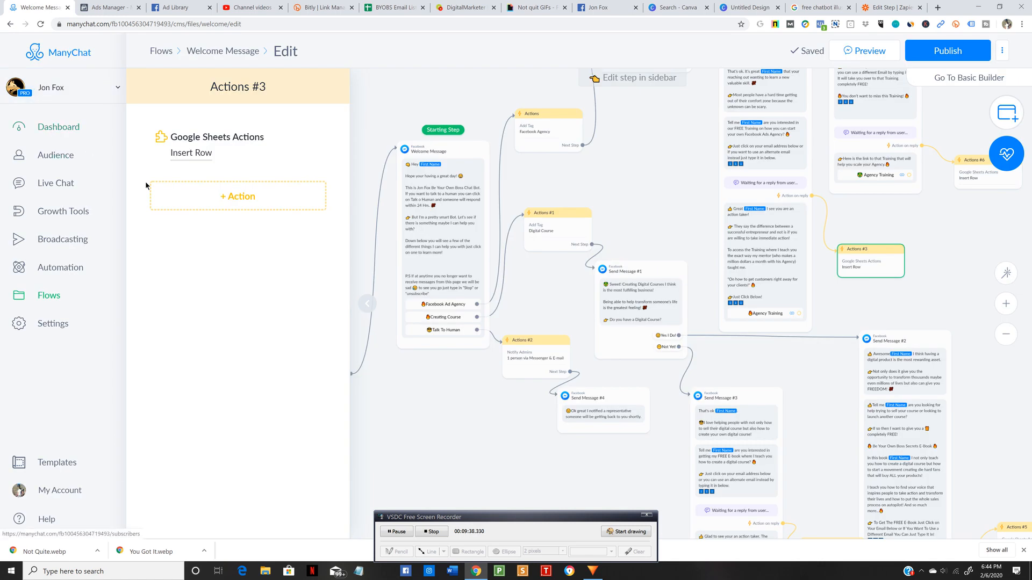
{"action": "left_click", "coordinate": [417, 327]}
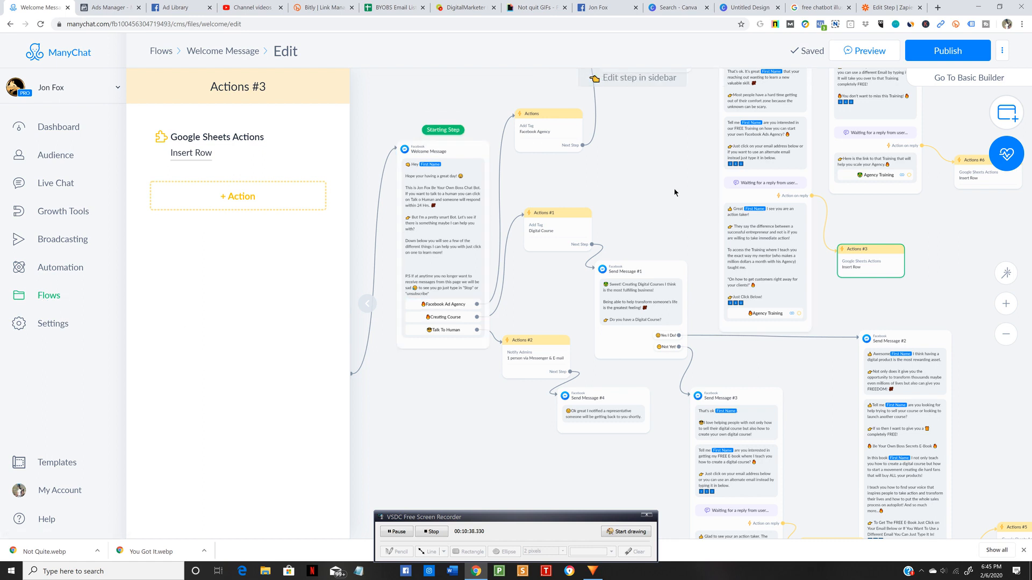
{"action": "left_click", "coordinate": [956, 50]}
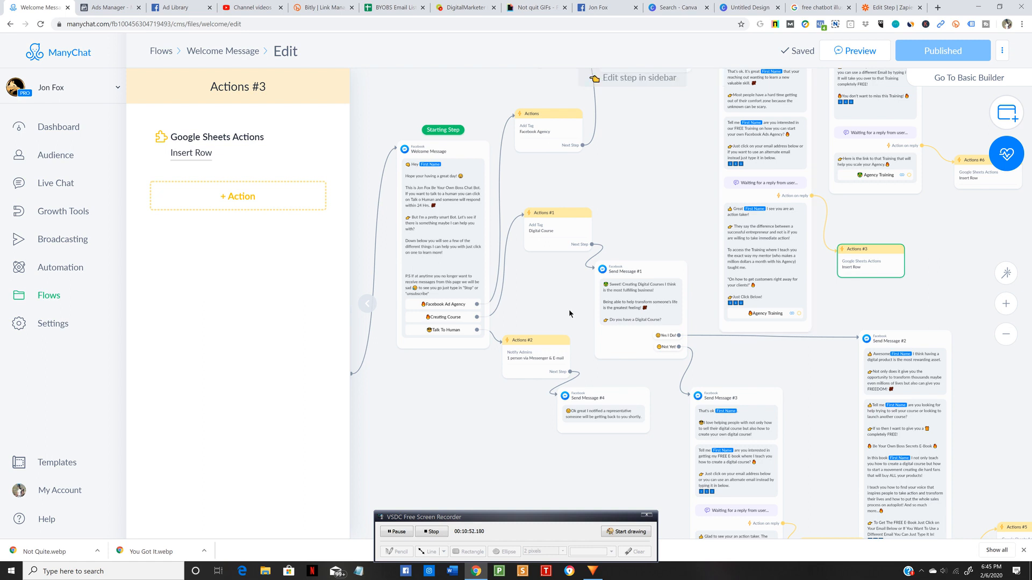
{"action": "left_click", "coordinate": [621, 196]}
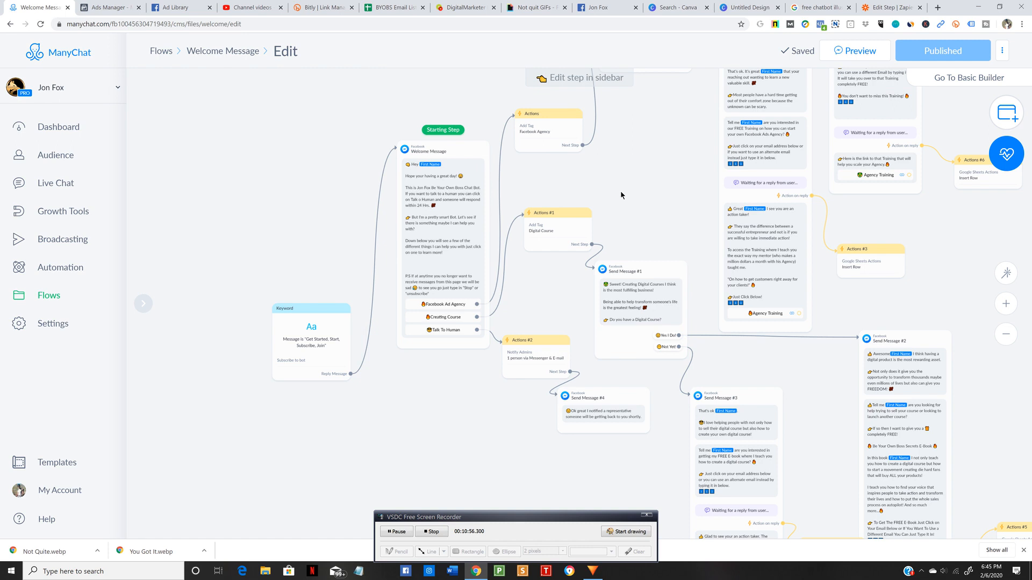